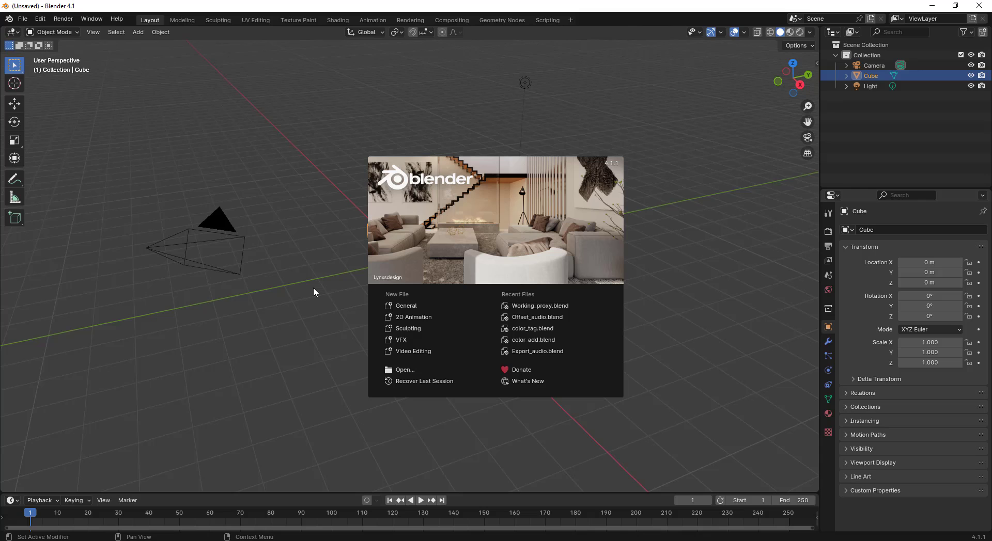
Step: Start a Video Editing project and drag 4977396-hd_1920_1080_24fps.mp4 into the Sequencer
click(421, 353)
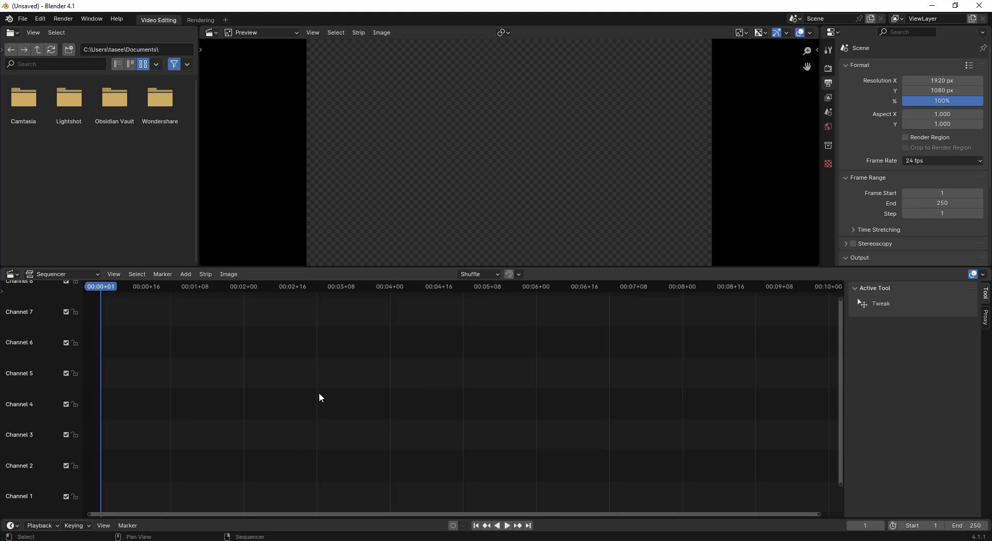
click(218, 516)
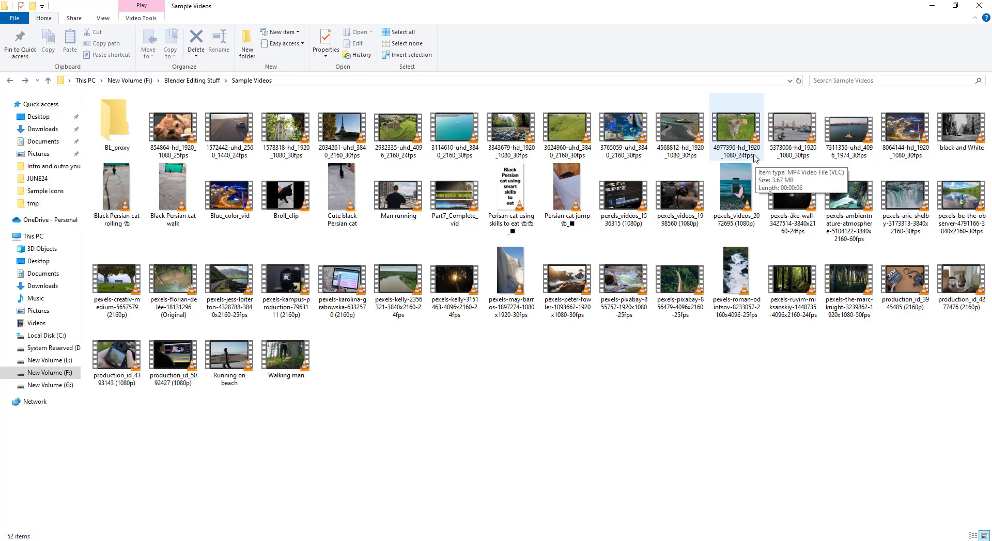
mouse_move(736, 132)
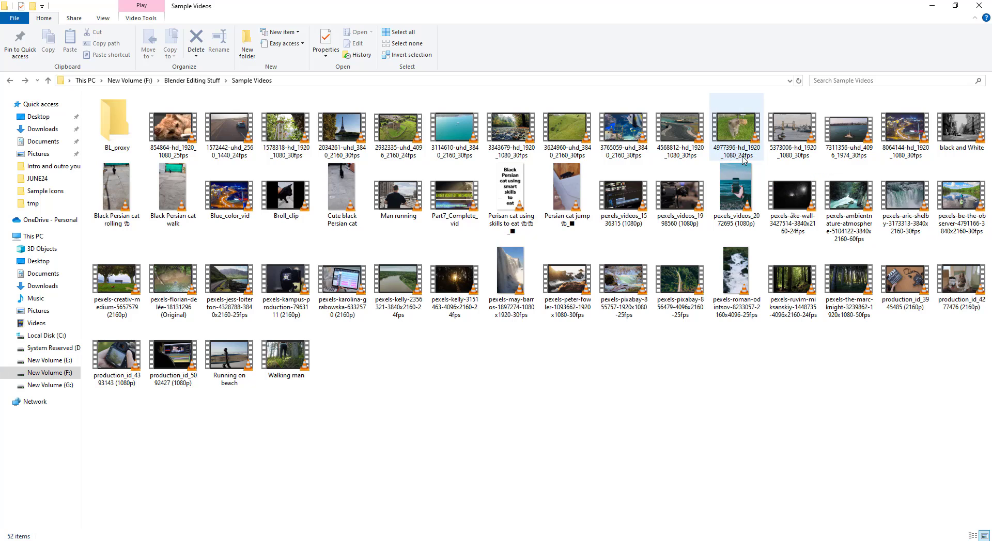
mouse_move(749, 163)
mouse_down()
mouse_move(483, 535)
mouse_move(519, 452)
mouse_up()
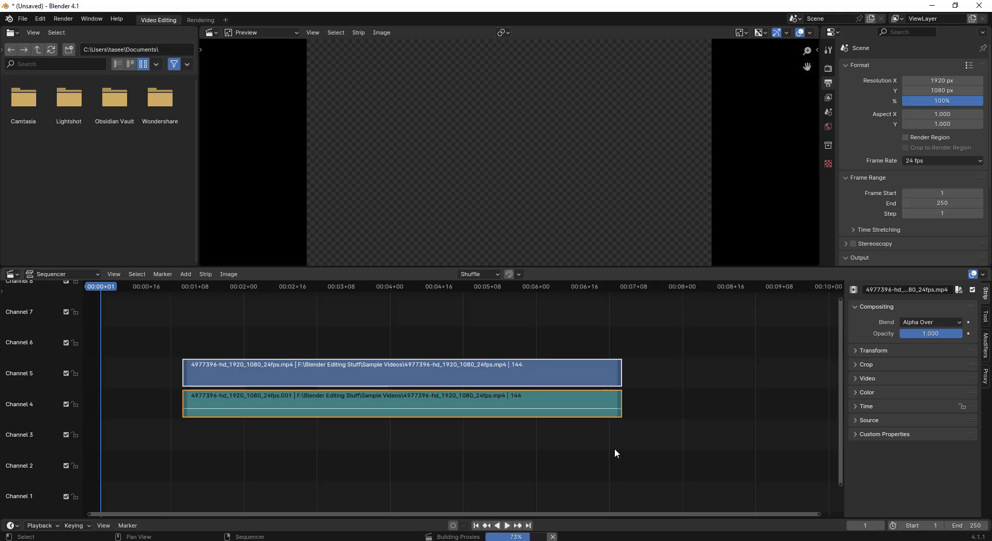
Step: Snap the kitten video and audio strips to frame 1 with Shift+S
key(shift+s)
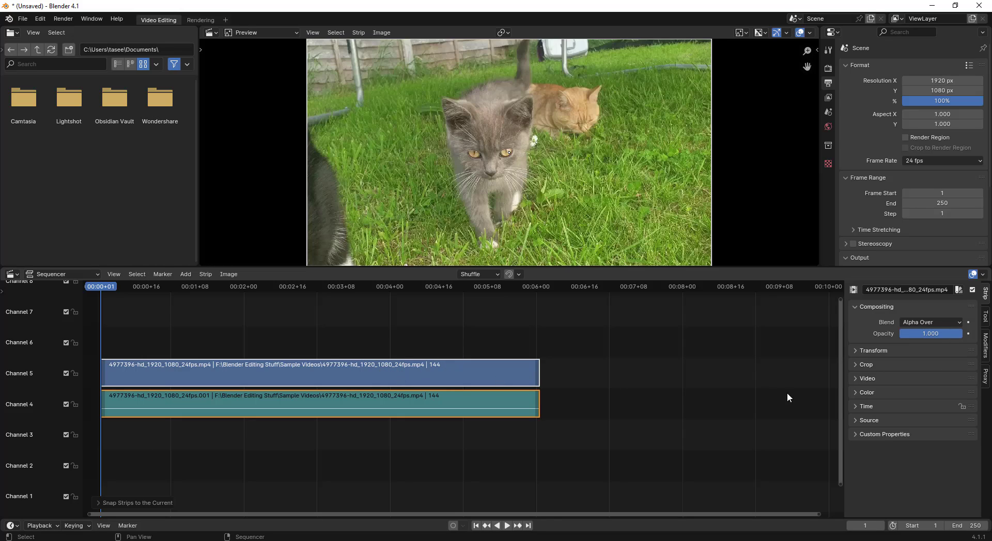
Step: Select the channel 5 kitten strip and show its Source details: 1920×1080 at 24 fps
click(413, 421)
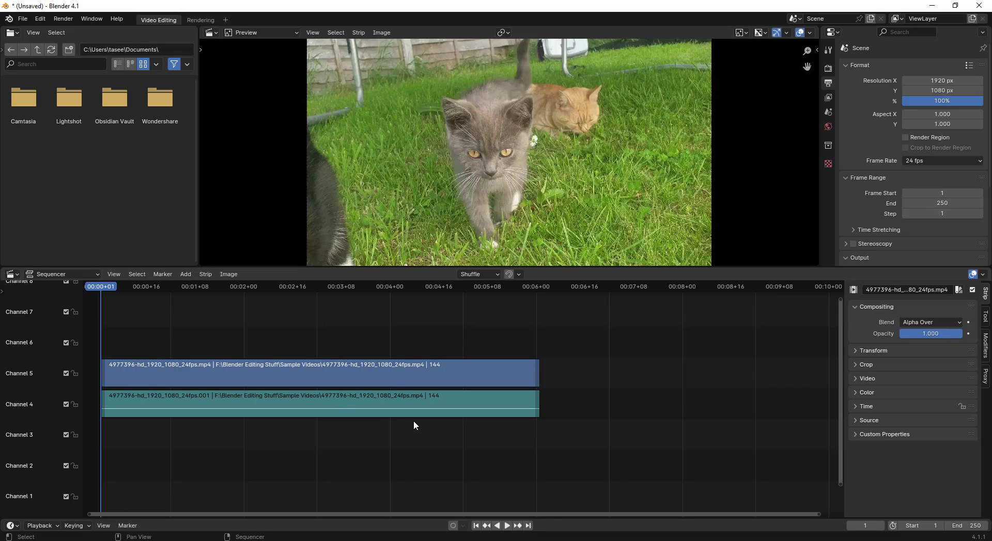
click(390, 374)
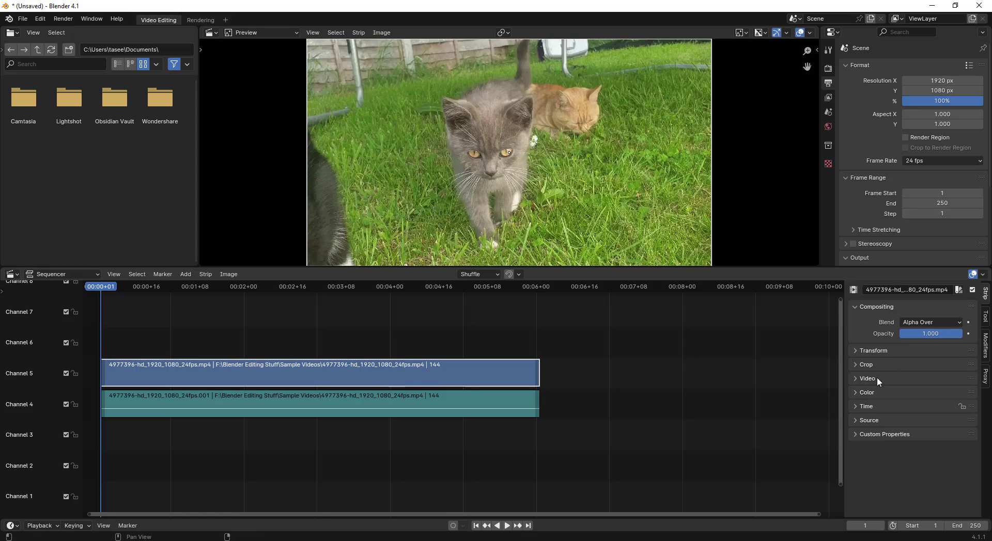
click(861, 420)
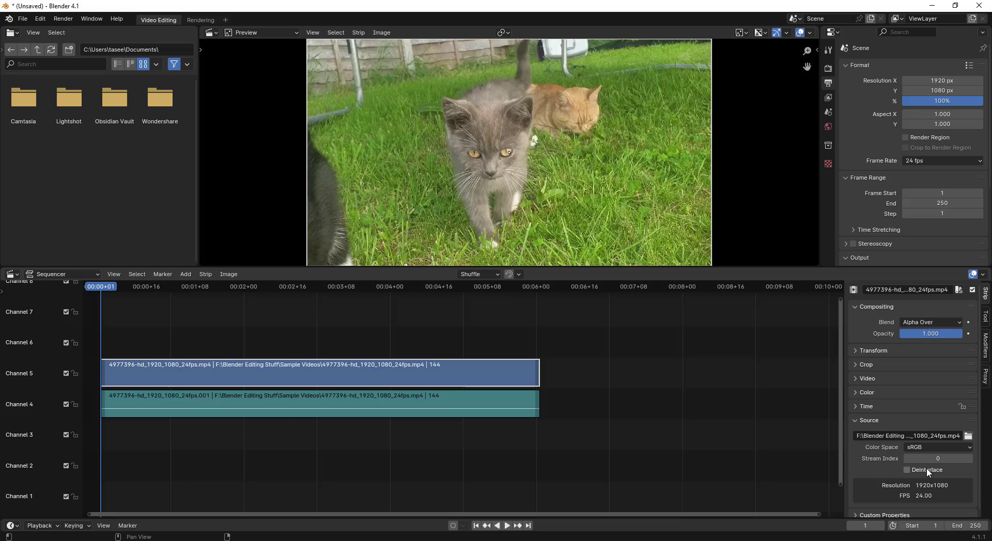
scroll(943, 488, down, 1)
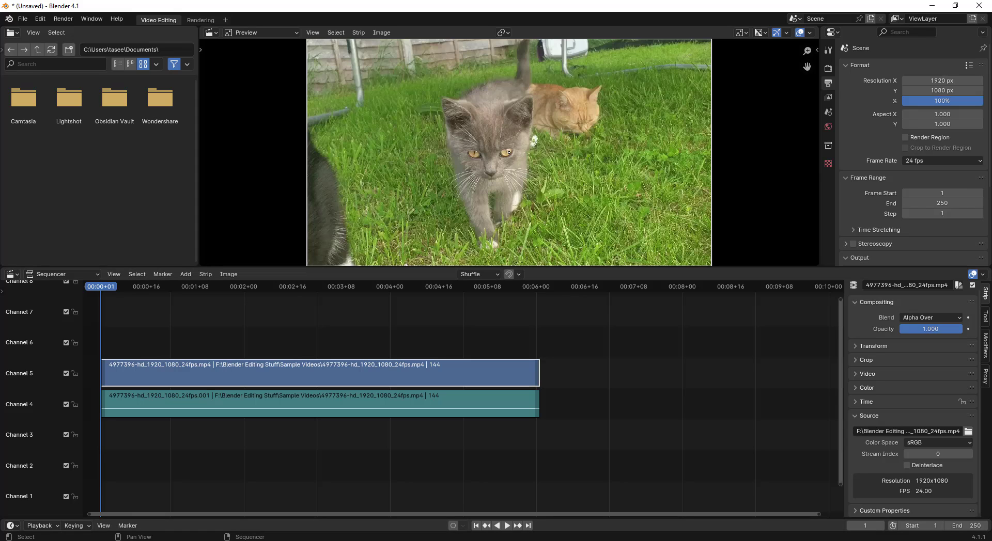
Step: Re-run the resolution search in Chrome and highlight 2K's 2560 x 1440 in the chart
key(alt+Tab)
click(254, 77)
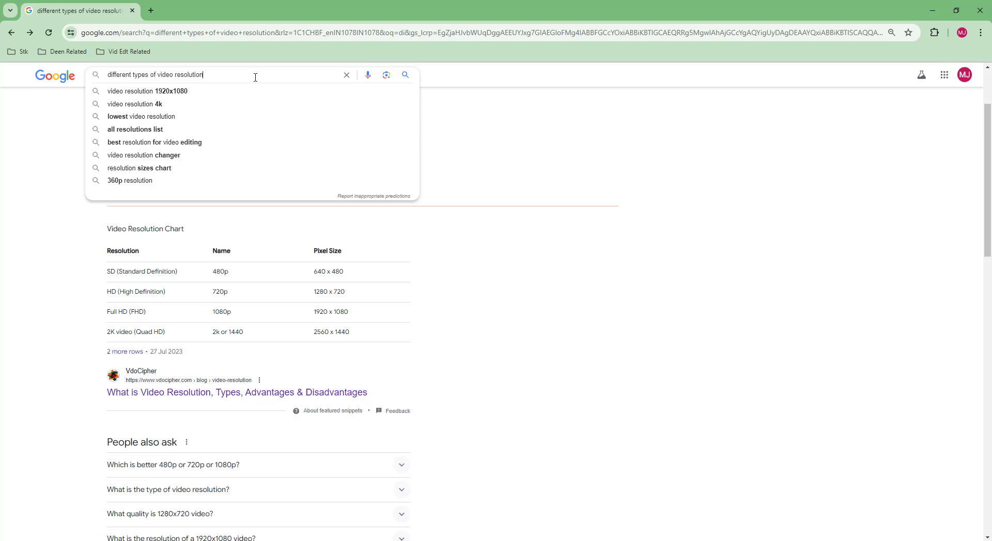
key(Return)
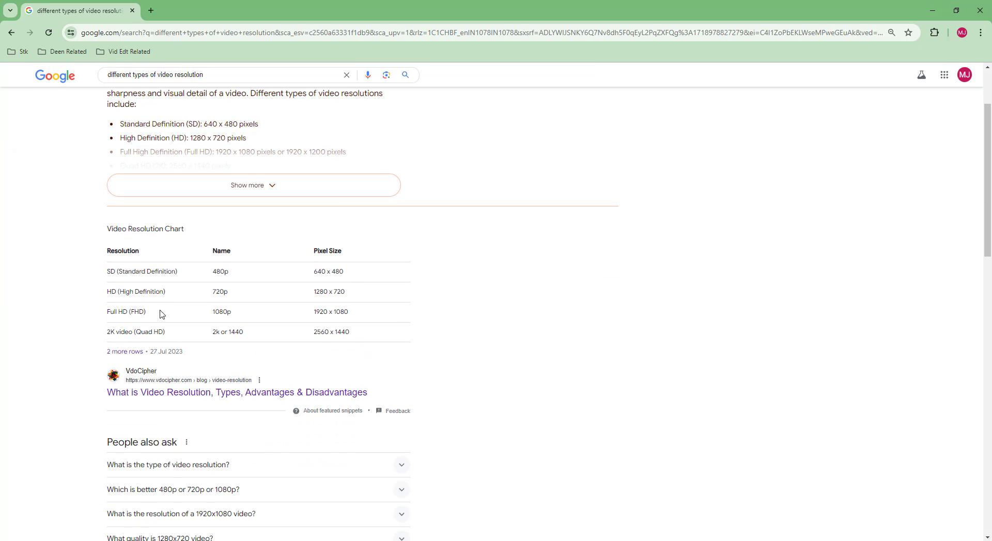
drag(99, 309, 155, 315)
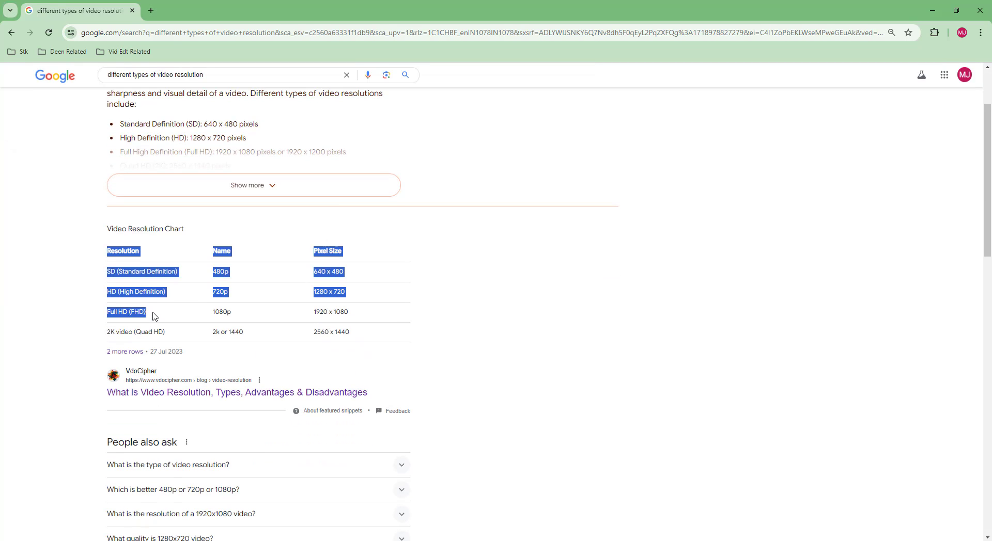
click(157, 315)
drag(362, 313, 318, 311)
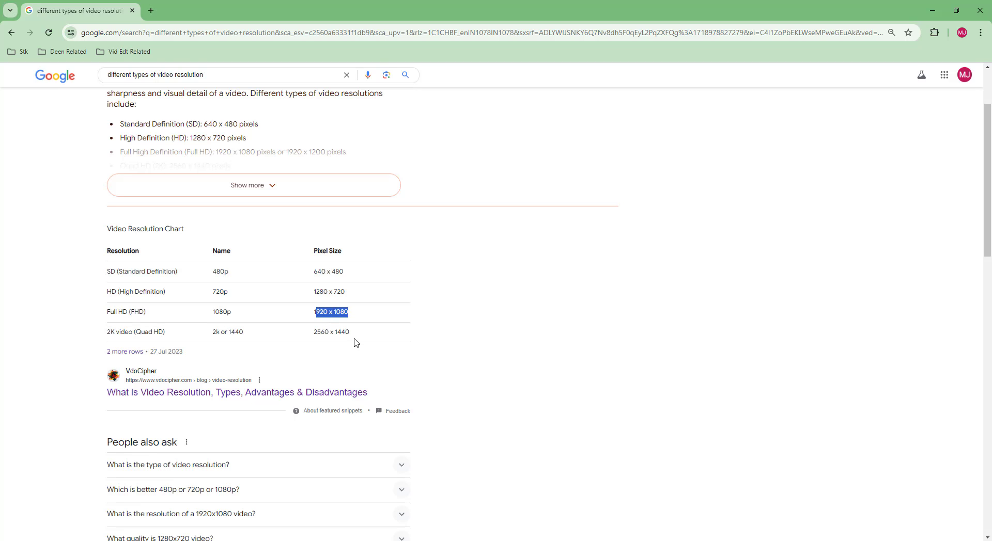
drag(245, 333, 210, 335)
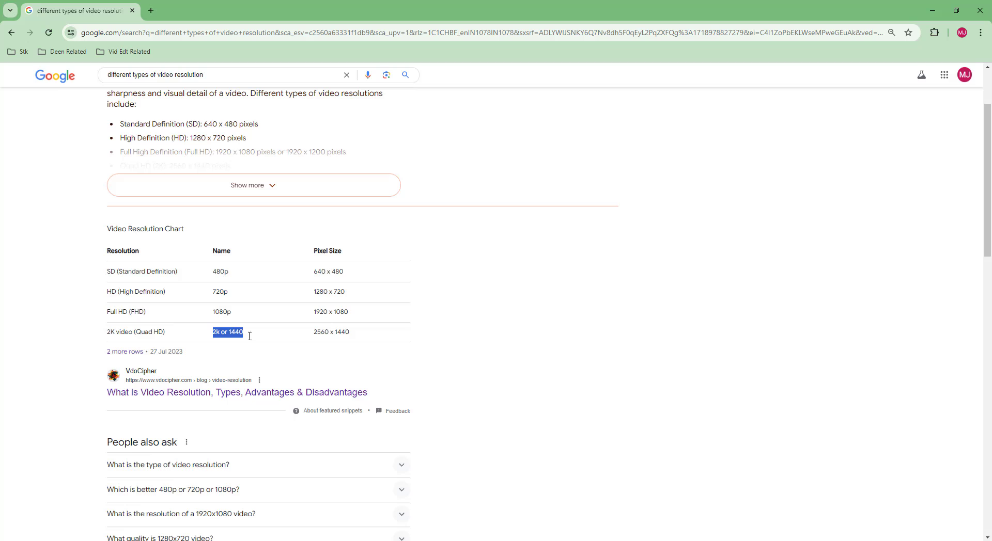
drag(354, 333, 313, 336)
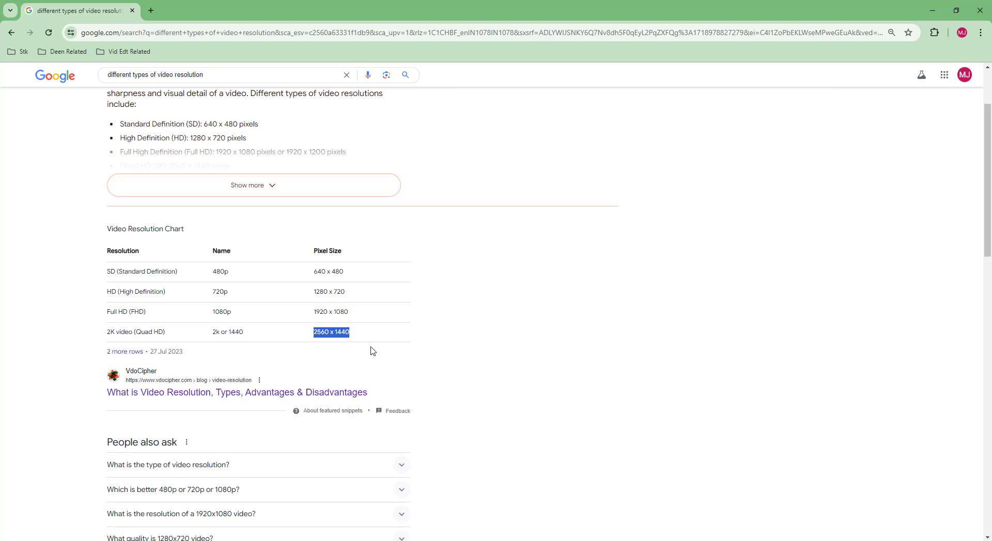
Step: Copy 2560 and 1440 from the Chrome chart into Blender's Resolution X and Y
click(328, 332)
double_click(328, 332)
key(ctrl+c)
key(alt+Tab)
click(932, 80)
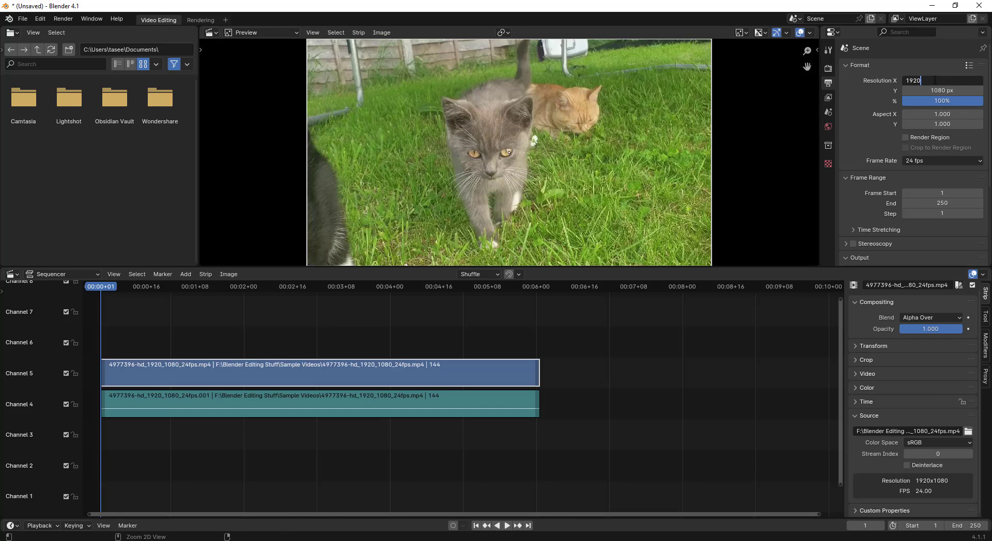
key(ctrl+v)
key(Return)
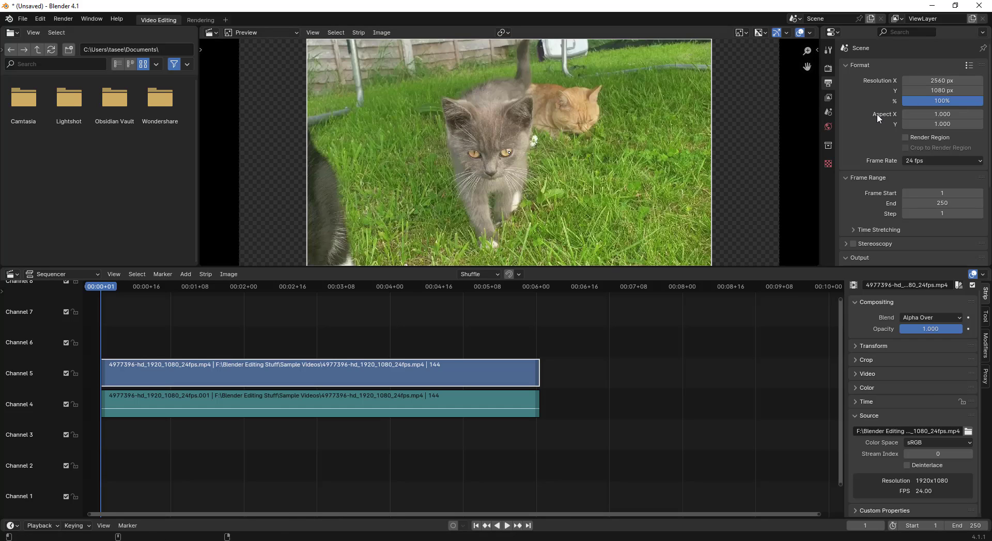
key(alt+Tab)
drag(350, 332, 340, 331)
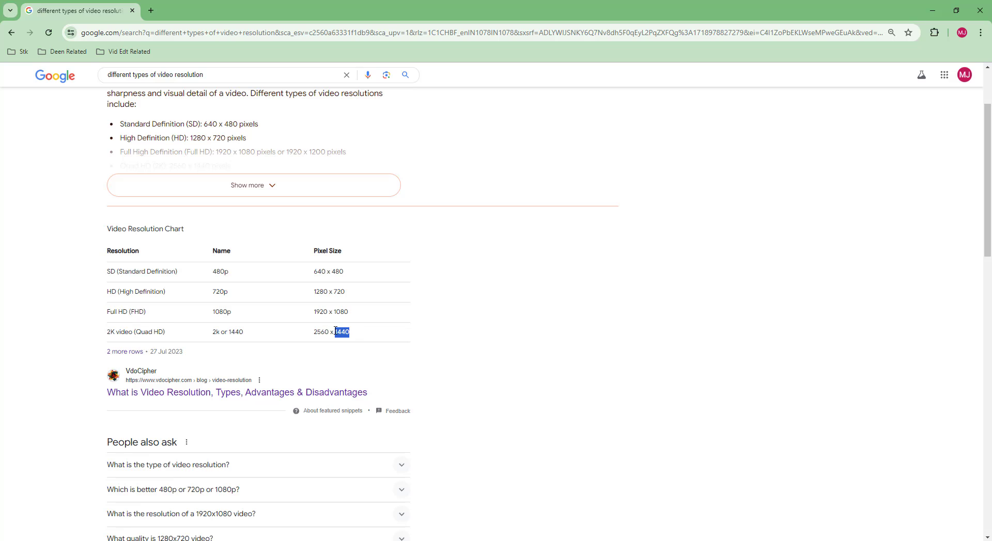
key(alt+Tab)
click(931, 90)
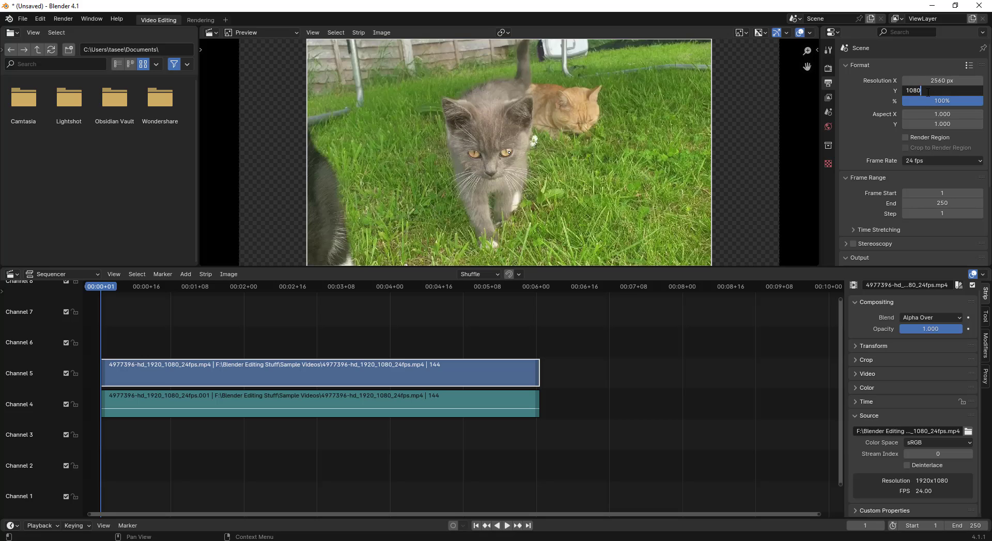
text(1440)
key(Return)
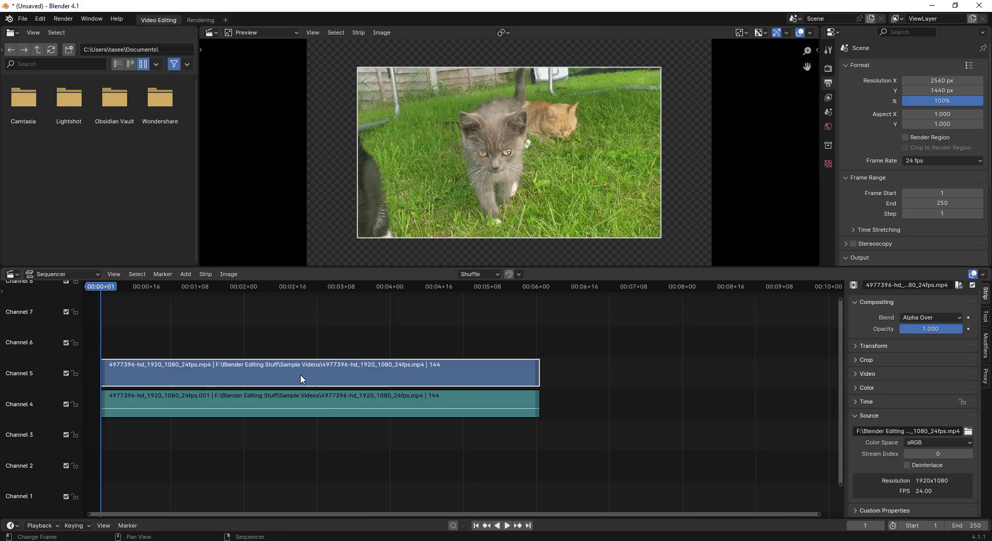
Step: Add a Transform effect strip from the Shift+A Effect Strip menu
key(shift+a)
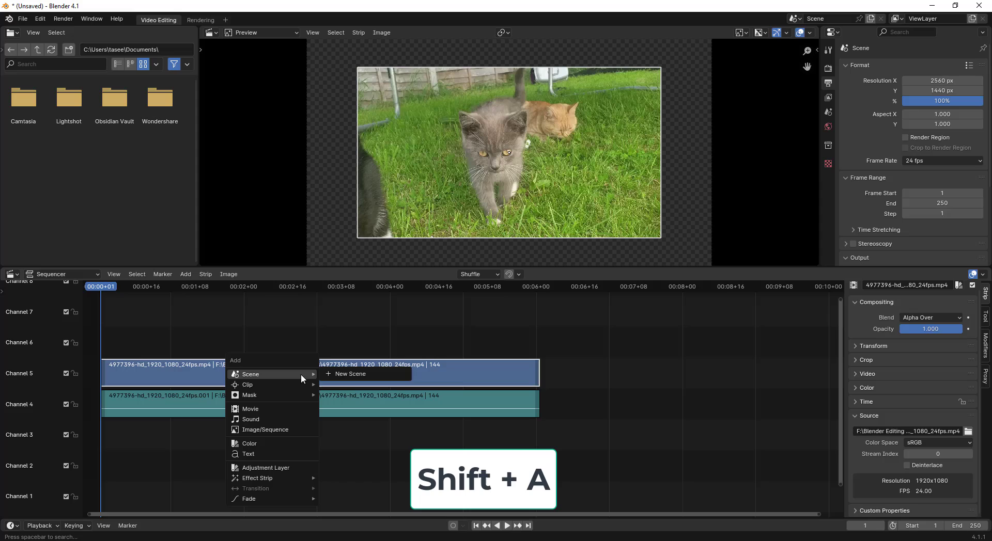
mouse_move(257, 478)
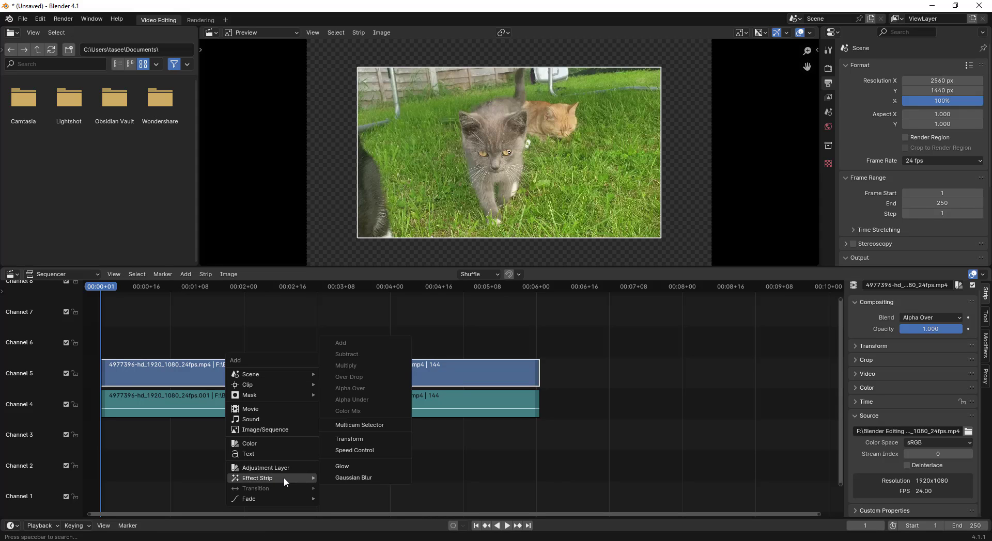
click(342, 439)
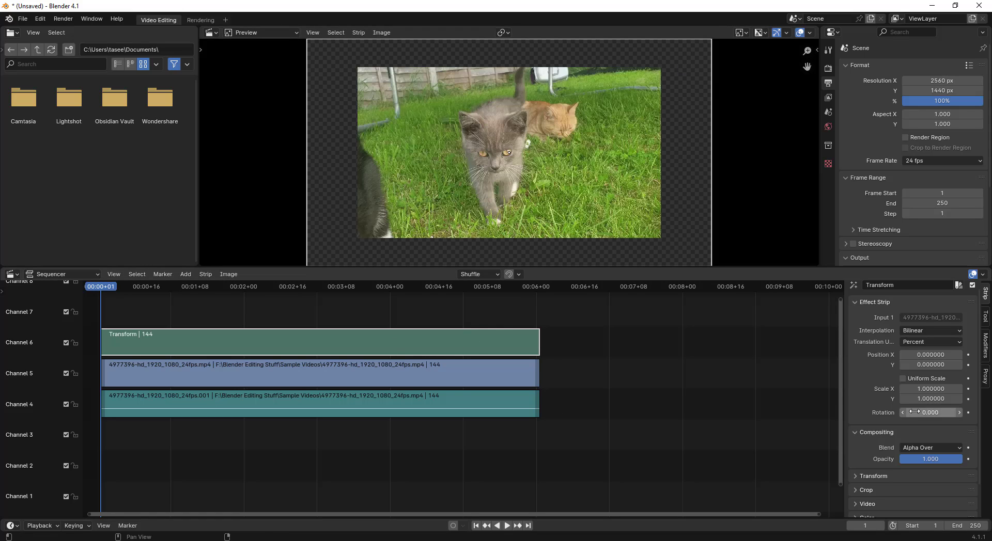
Step: Raise the Transform strip's Scale X to 1.33 and Scale Y to 1.36
click(958, 389)
click(958, 389)
click(959, 389)
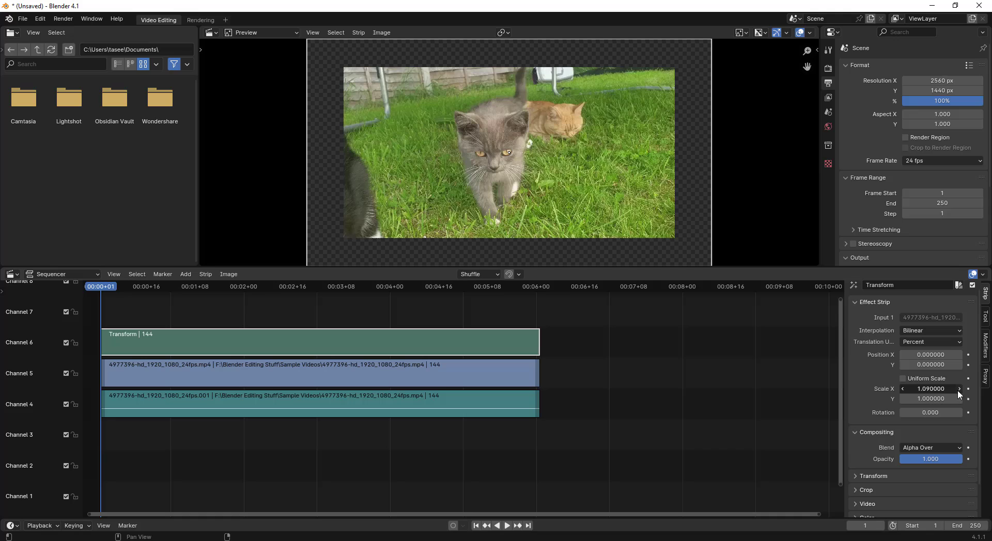
click(958, 389)
click(958, 389)
click(958, 389)
click(959, 389)
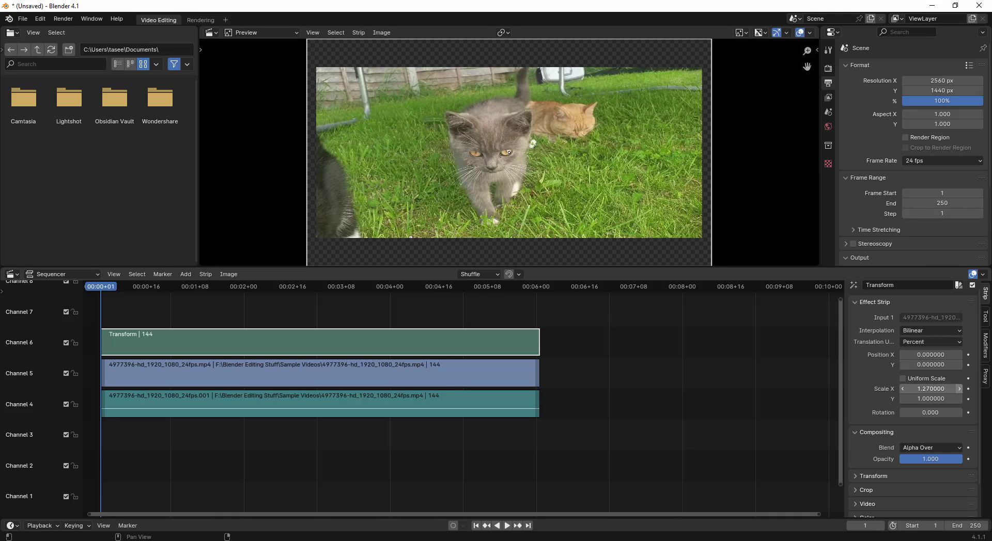
click(958, 389)
click(958, 389)
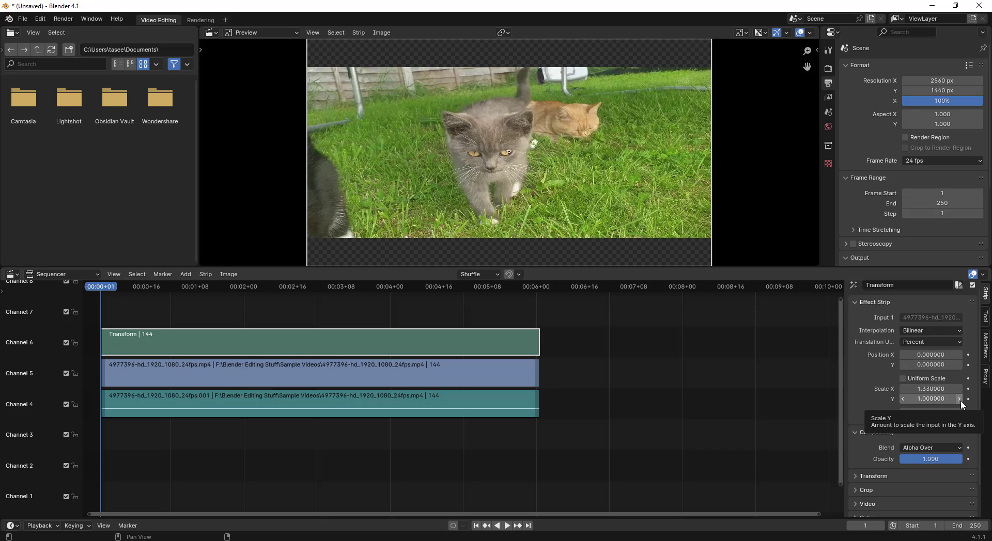
click(959, 399)
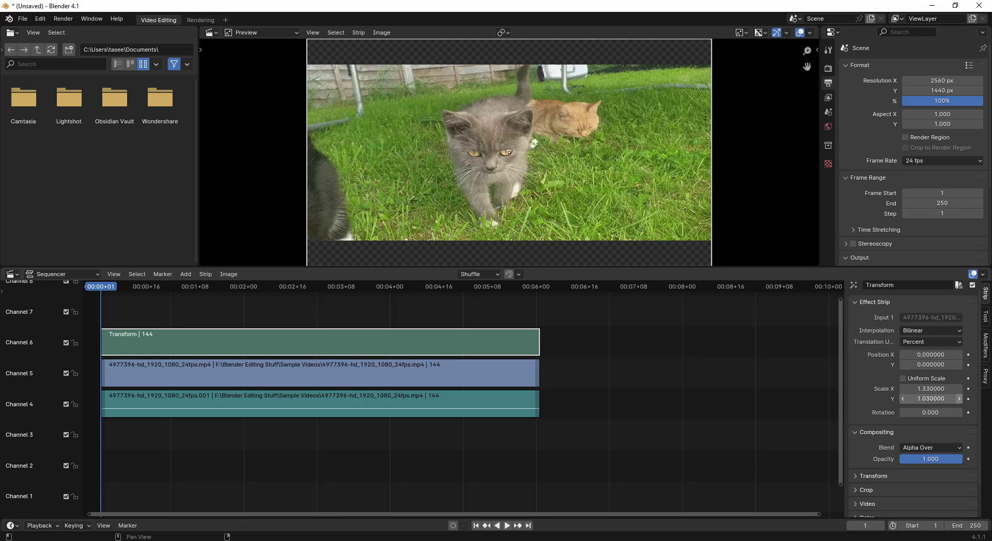
click(958, 399)
click(958, 398)
click(958, 399)
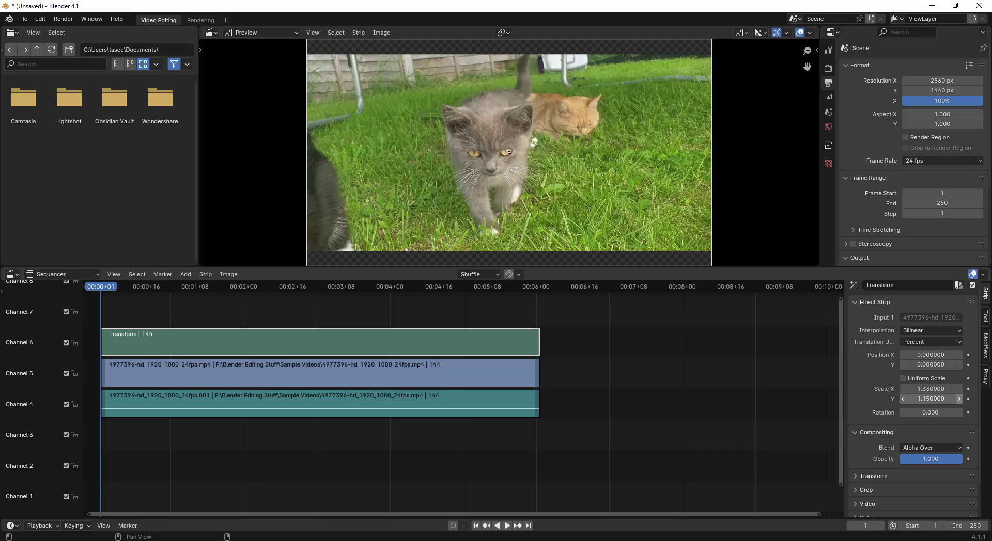
click(959, 399)
click(958, 399)
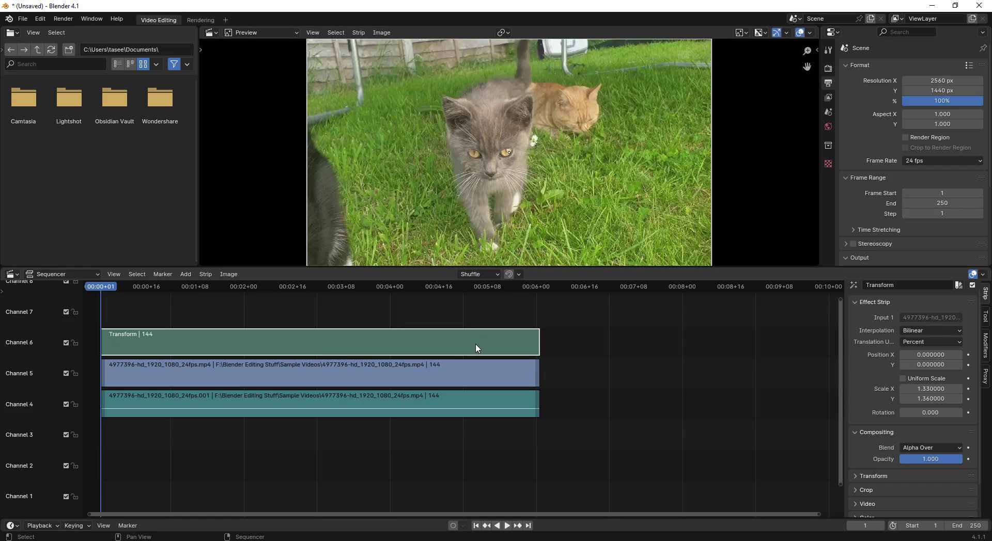
scroll(860, 403, down, 1)
scroll(870, 455, down, 1)
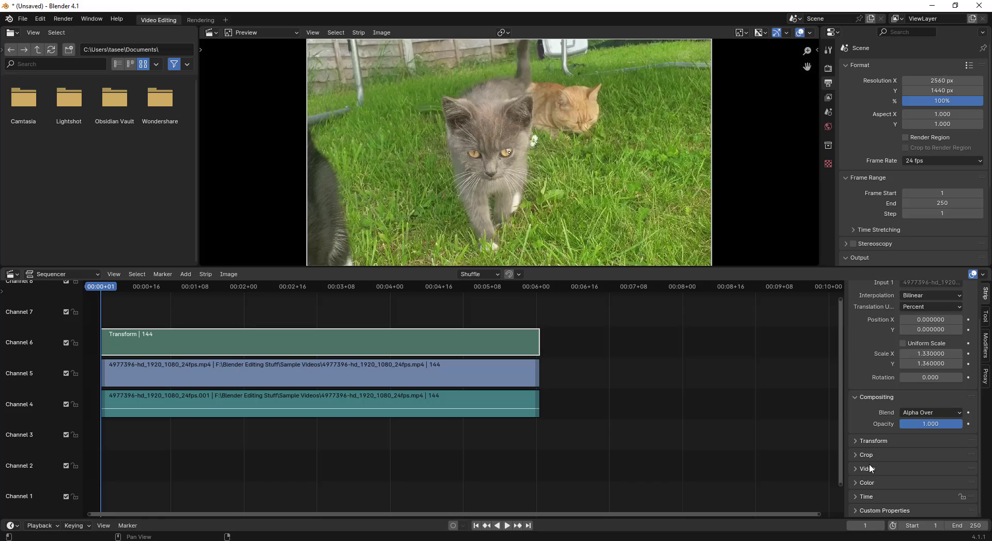
scroll(857, 465, down, 3)
Step: Expand the Color panel and raise Saturation to 1.630
click(867, 429)
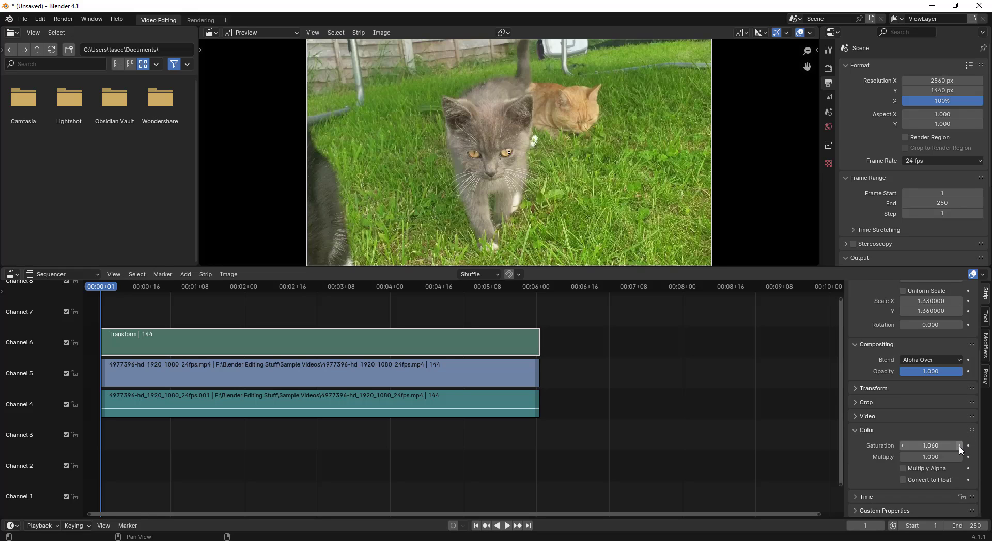
click(958, 445)
click(959, 446)
click(959, 445)
click(959, 446)
click(959, 445)
click(959, 445)
click(959, 446)
click(959, 446)
click(959, 446)
click(959, 446)
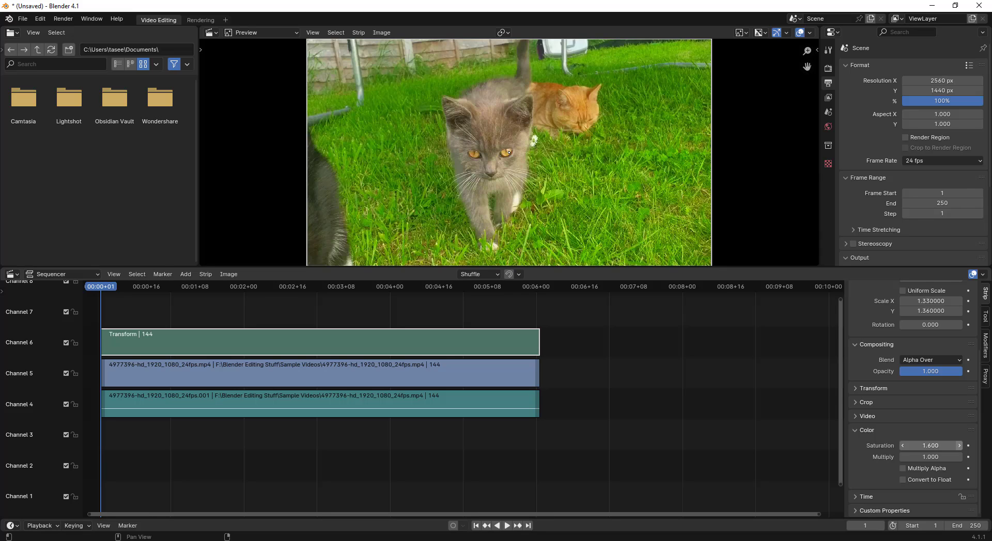
click(959, 445)
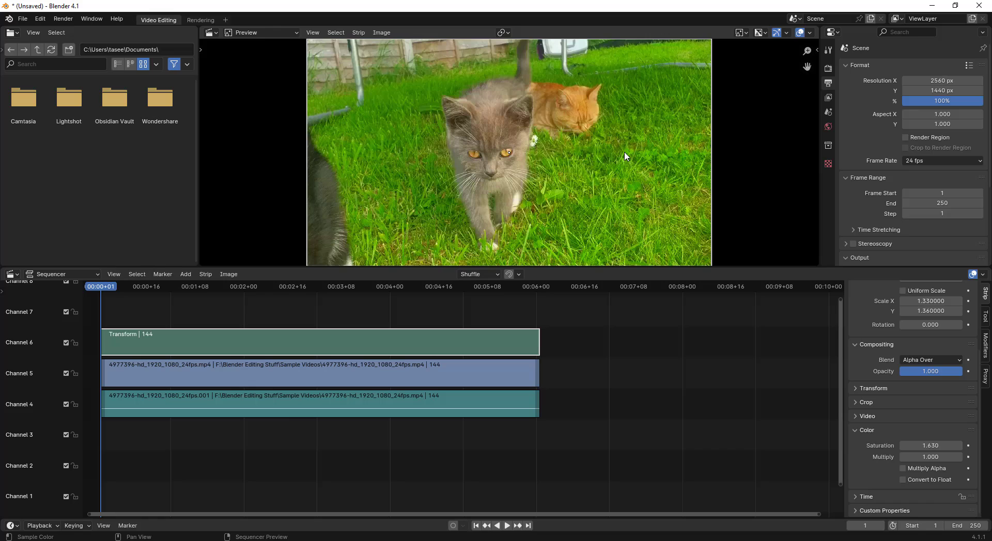
Step: Set Multiply to 1.100 and play the edit to preview the colour boost
click(960, 457)
click(959, 458)
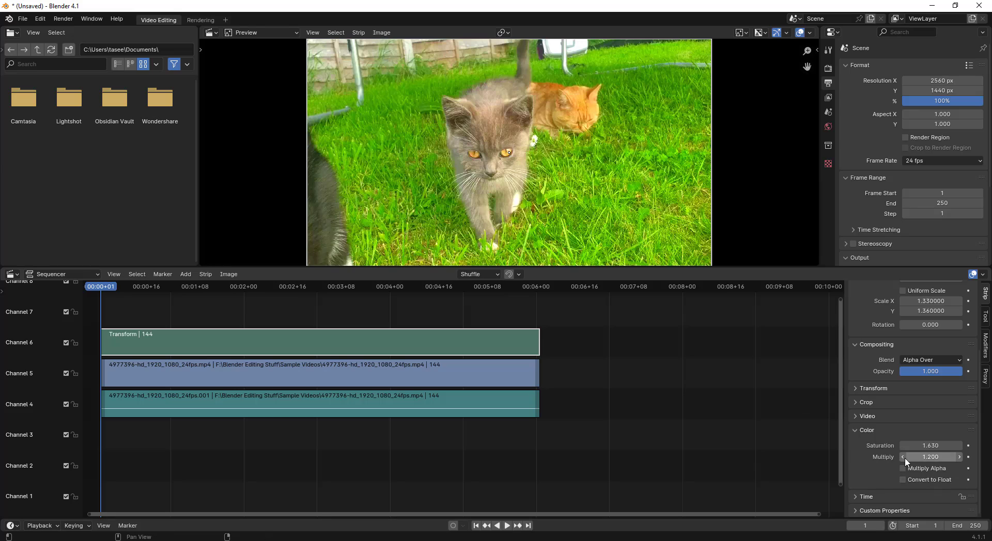
click(902, 457)
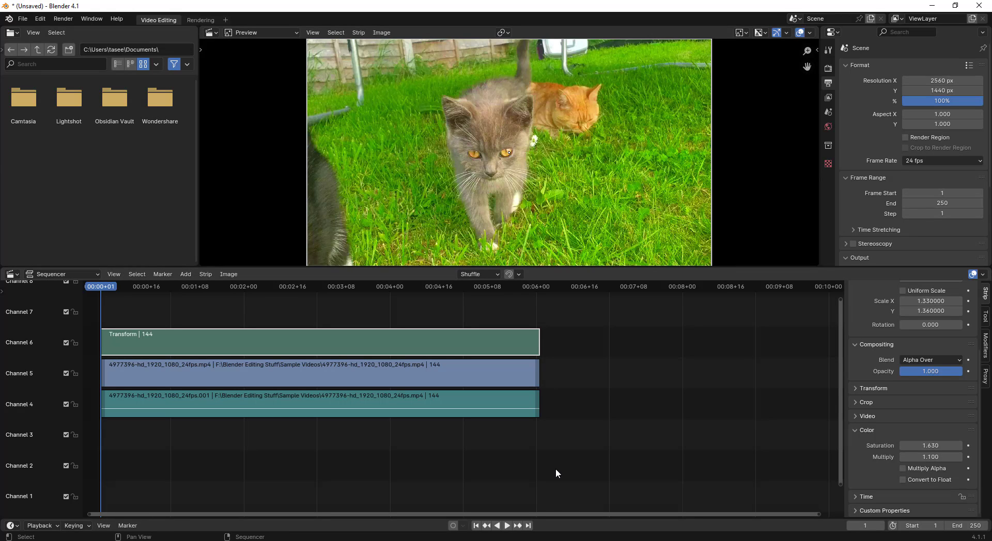
click(507, 525)
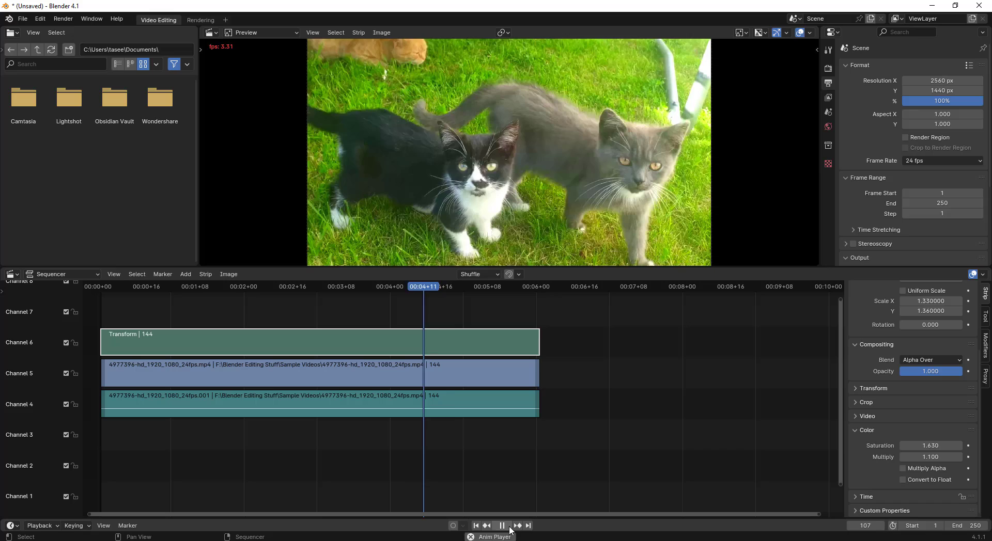
Step: Stop playback and fit the scene frame range to the channel 5 strip, ending at 144
click(502, 525)
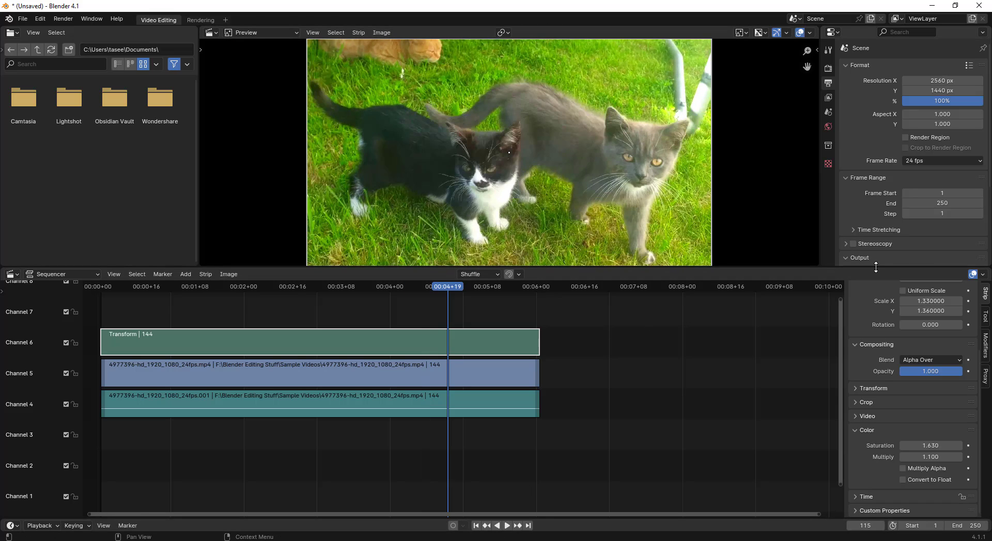
click(315, 372)
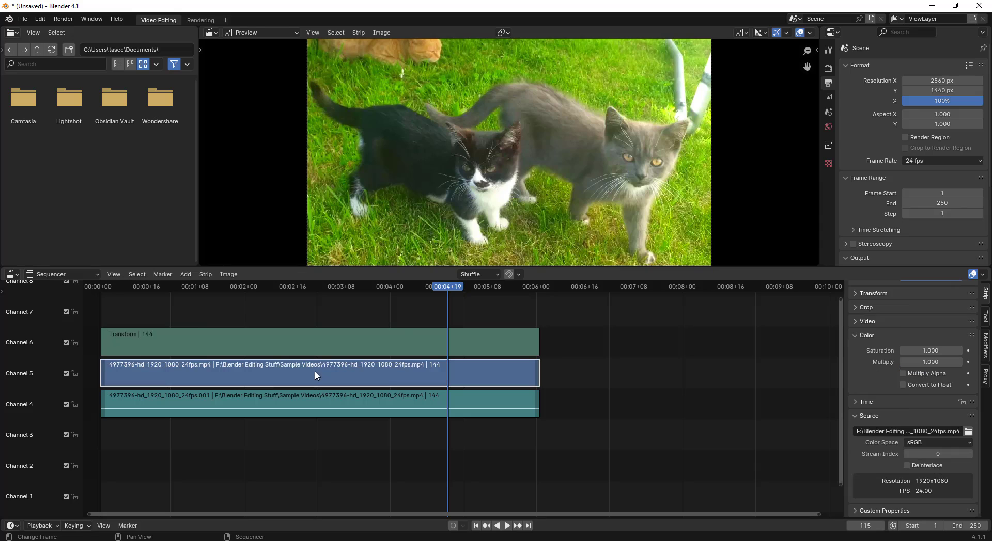
right_click(315, 371)
click(259, 398)
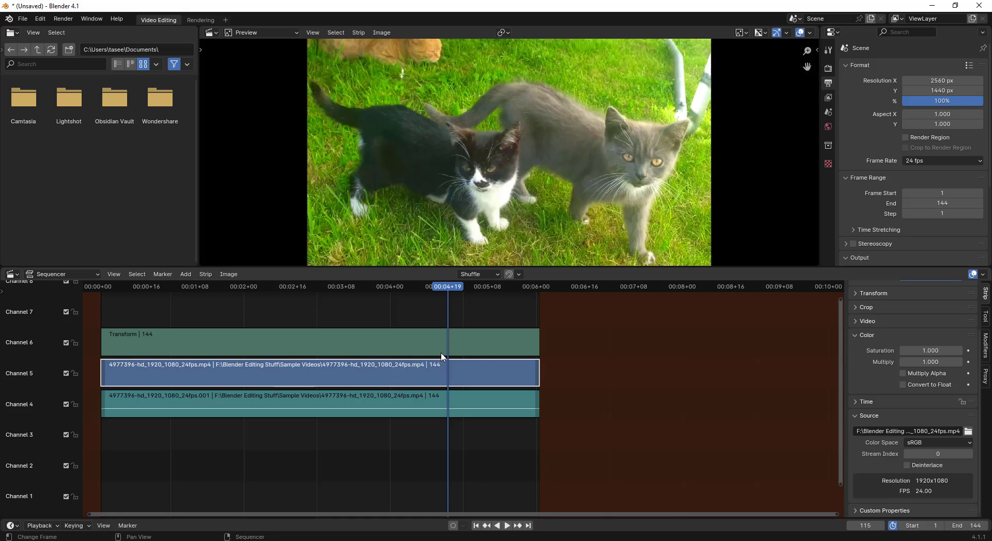
click(63, 19)
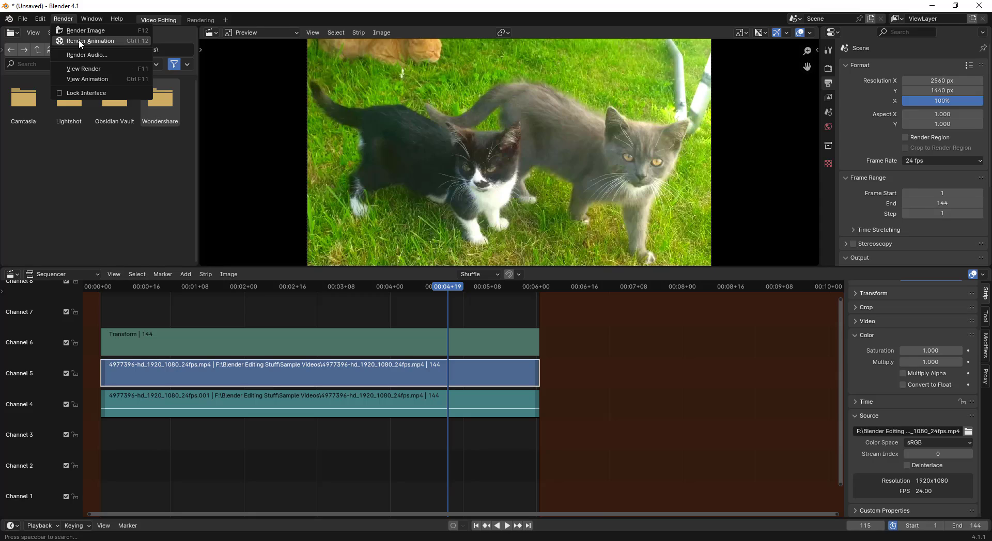
Step: Render the animation to a 2560×1440 video and bring up the tmp folder holding it
click(81, 41)
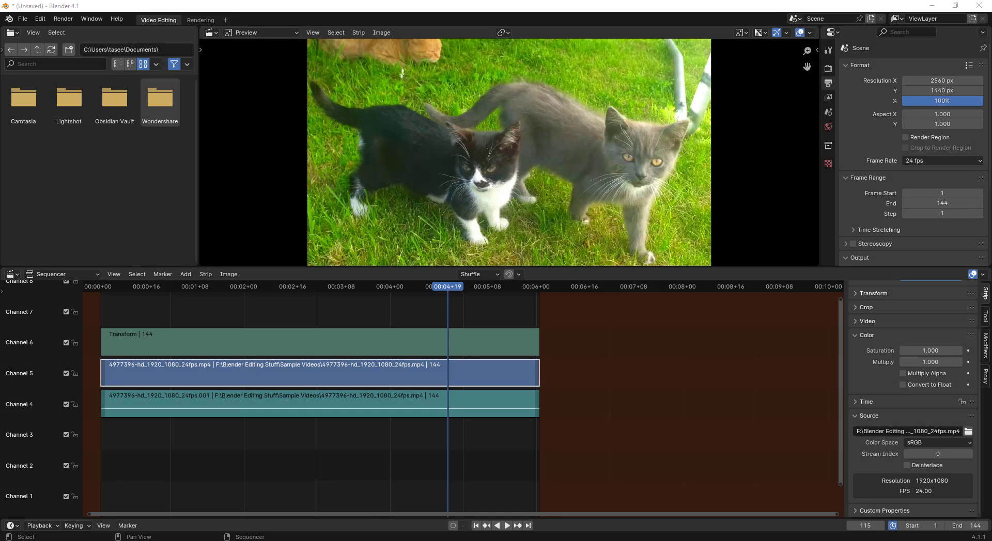
click(304, 525)
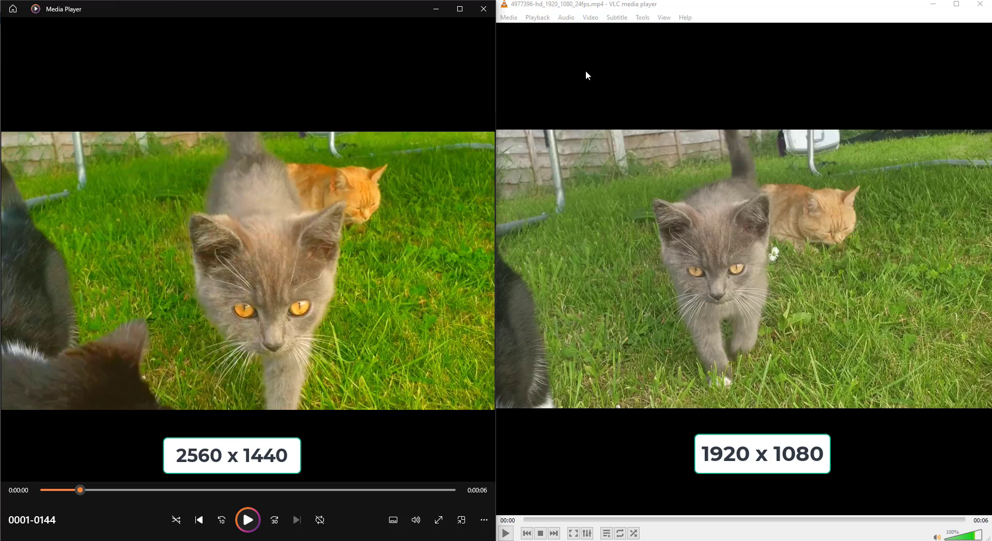
Step: Play the 2560×1440 render in Media Player beside the original 1920×1080 clip in VLC, twice
click(505, 533)
click(247, 521)
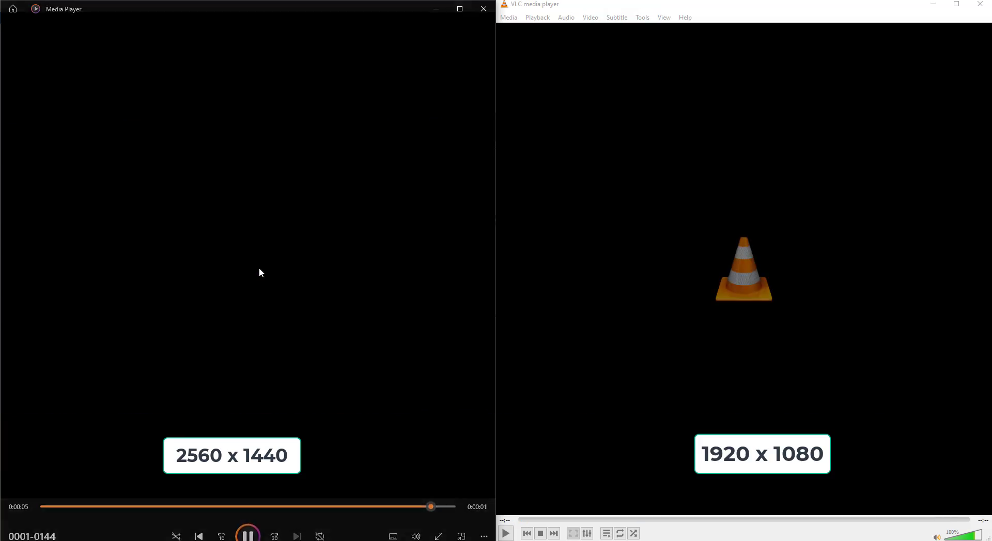
click(253, 524)
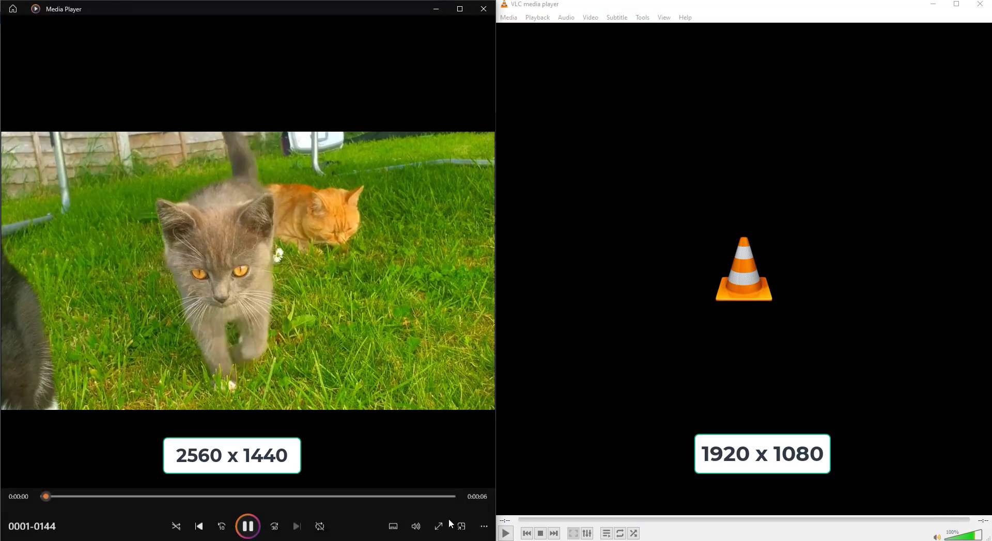
click(506, 533)
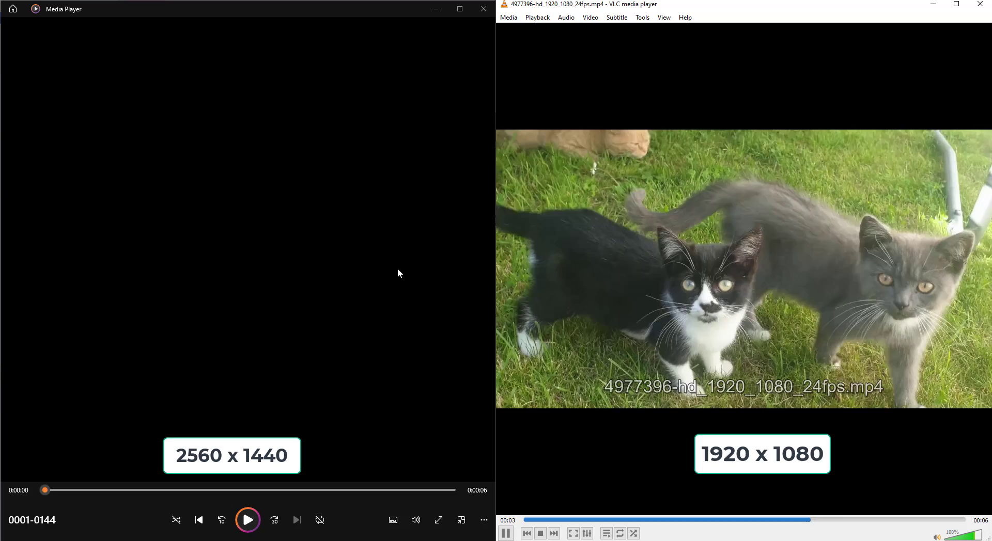
Step: Close both players and open the Properties of the rendered 0001-0144 file in tmp
key(ctrl+q)
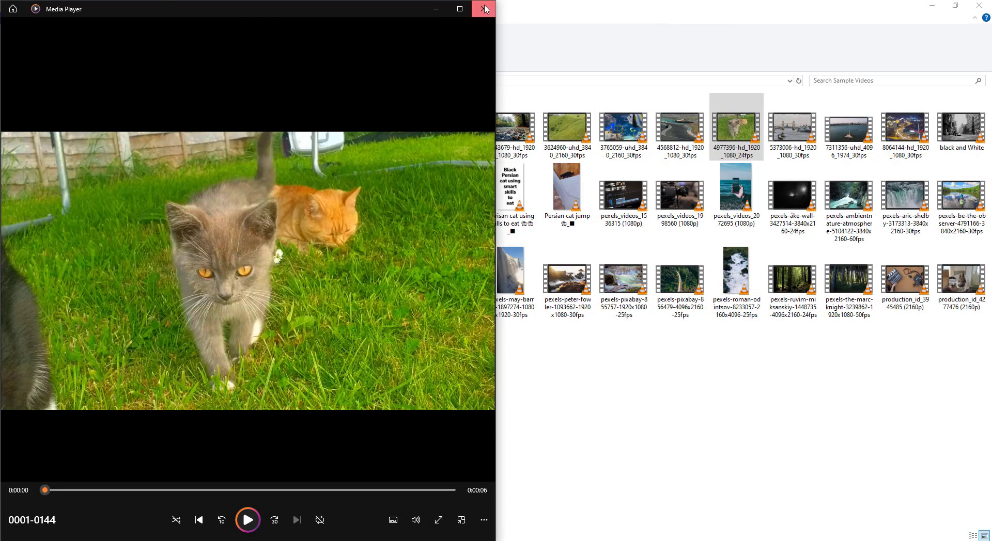
click(484, 9)
click(279, 517)
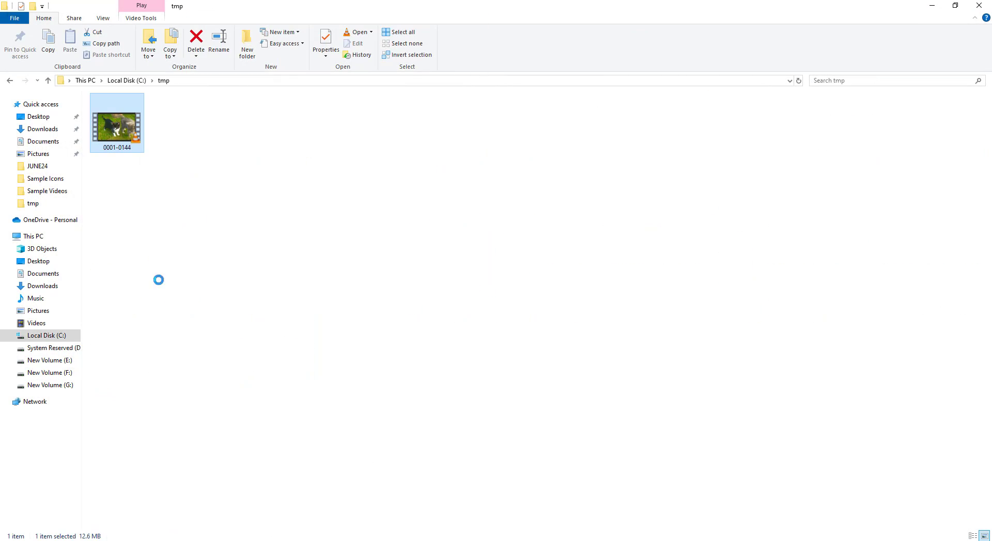
right_click(124, 116)
click(155, 366)
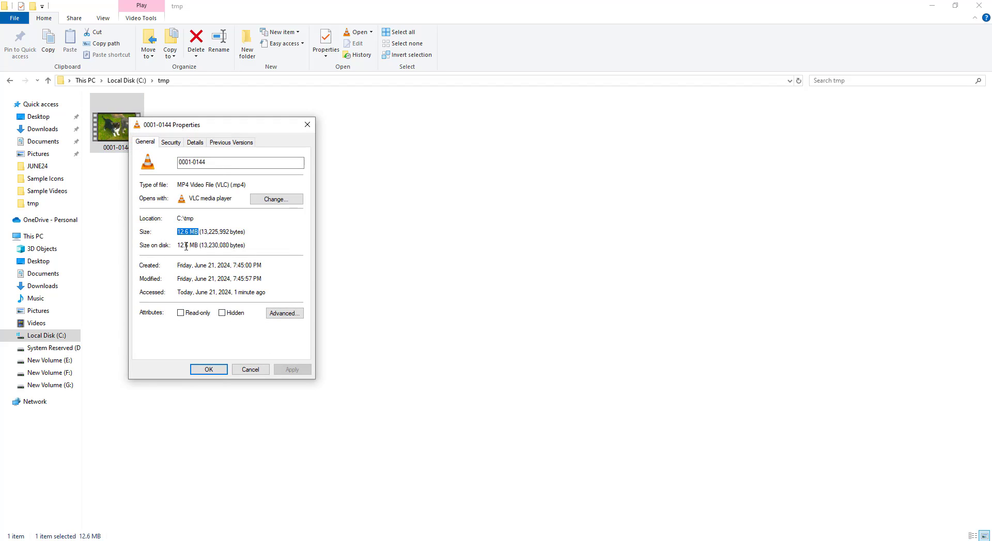
Step: Open the original clip's Properties in Sample Videos and compare its 3.67 MB with the render's 12.6 MB
click(195, 537)
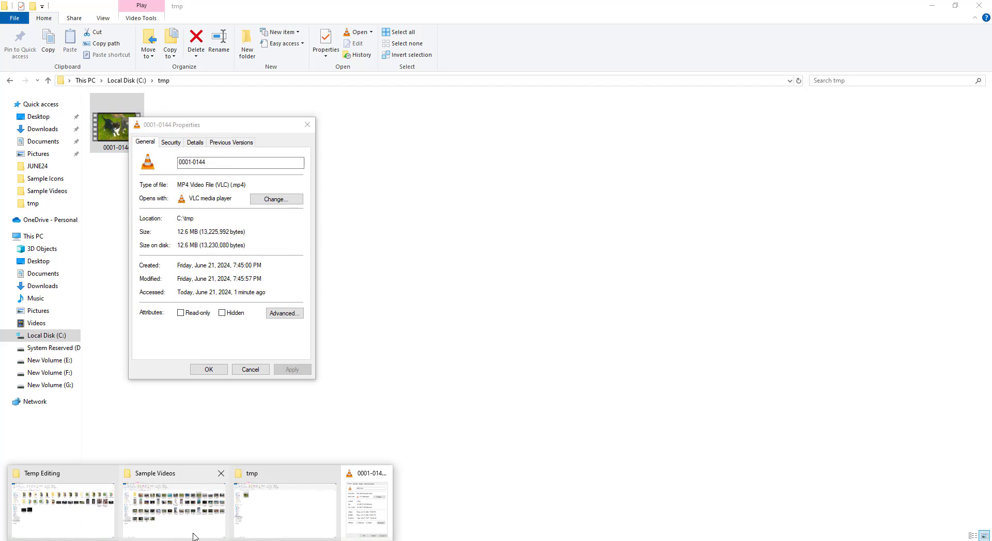
click(168, 517)
right_click(724, 134)
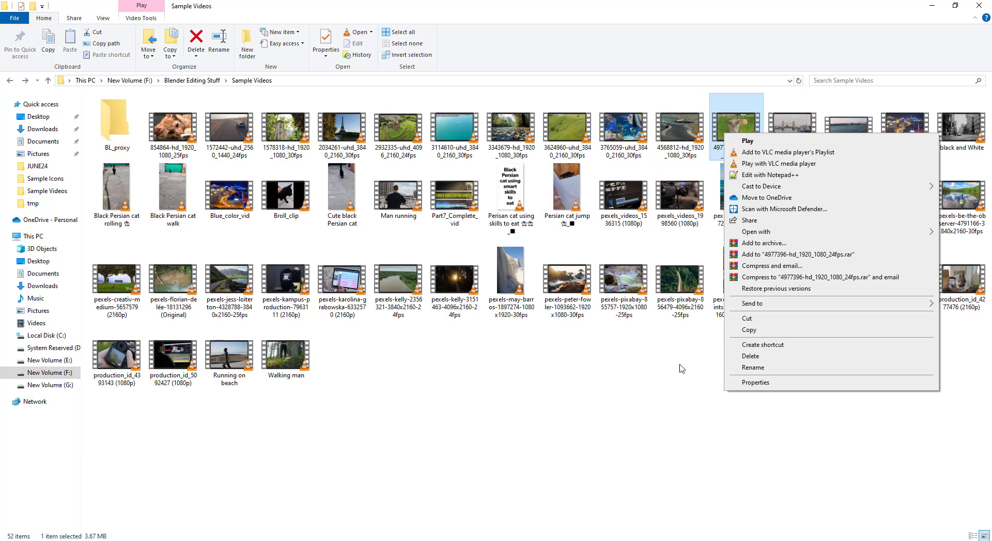
click(755, 383)
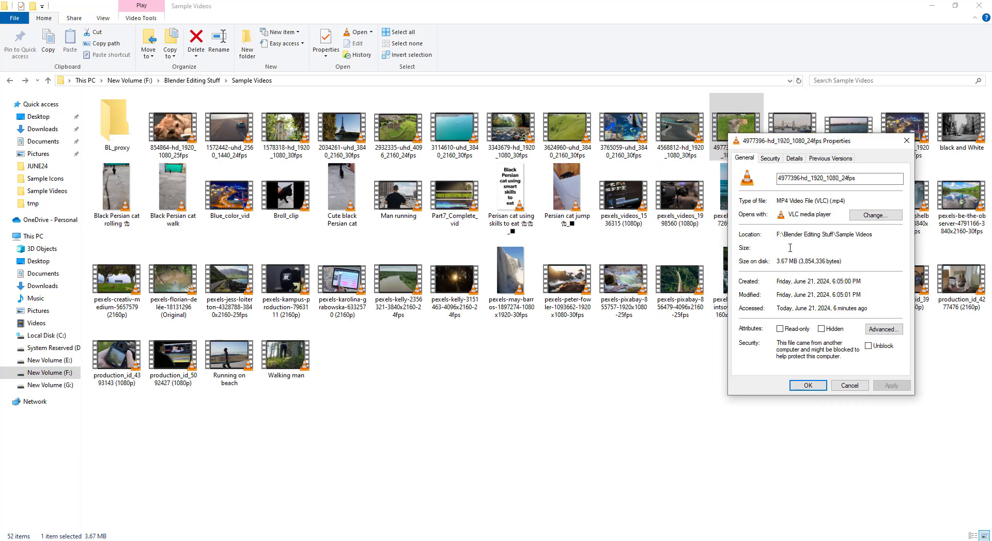
drag(800, 248, 777, 248)
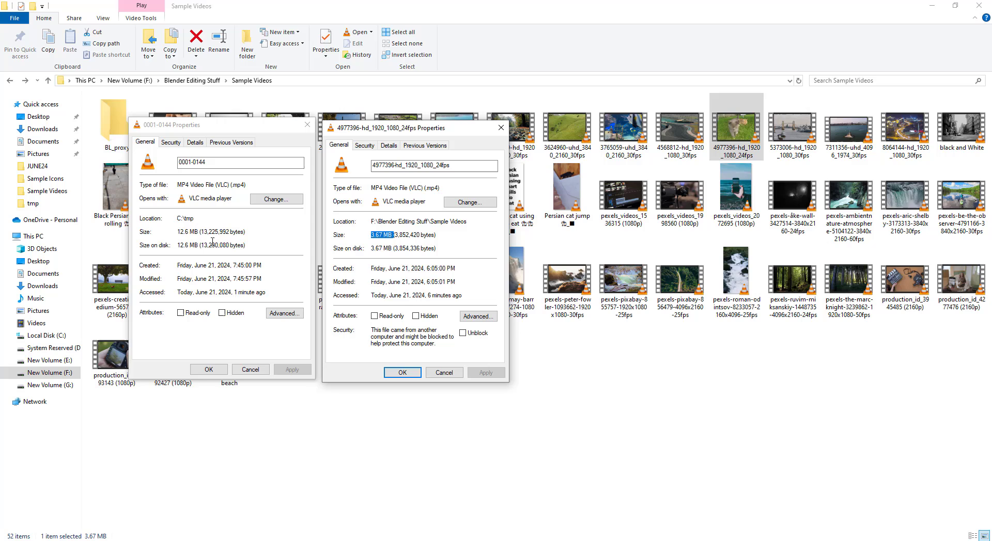
drag(199, 234, 173, 235)
double_click(387, 235)
Step: Show the render's Details down to the Video frame width and height rows
click(195, 143)
scroll(247, 248, down, 2)
scroll(222, 215, down, 1)
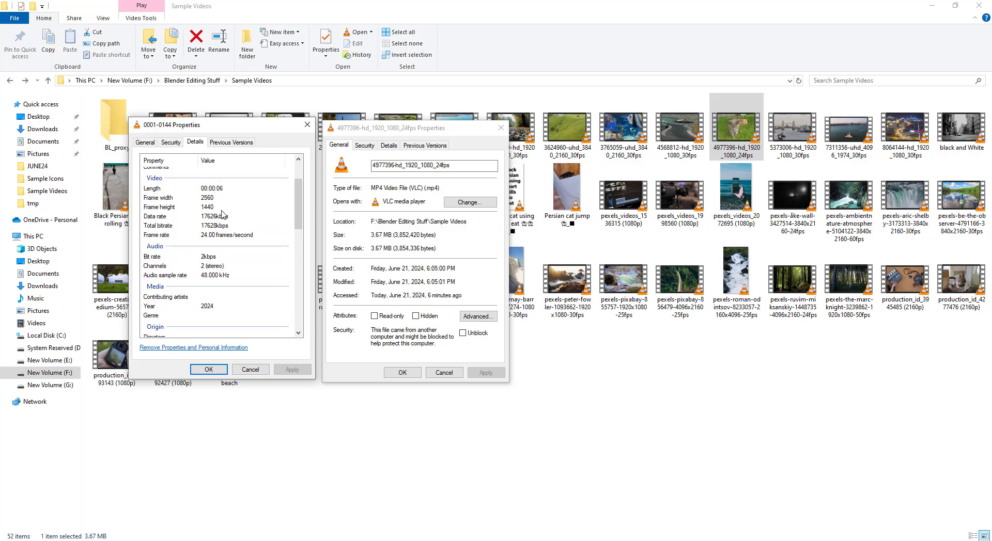
click(222, 210)
click(191, 201)
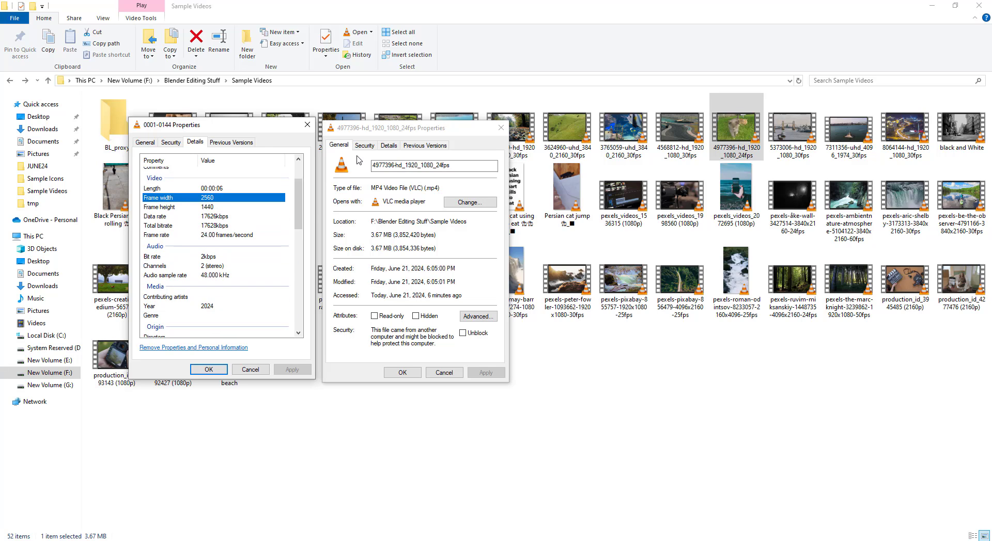
Step: Show the original's Details, checking its 1920×1080 frame size against the render's 2560×1440
click(385, 146)
scroll(388, 248, down, 2)
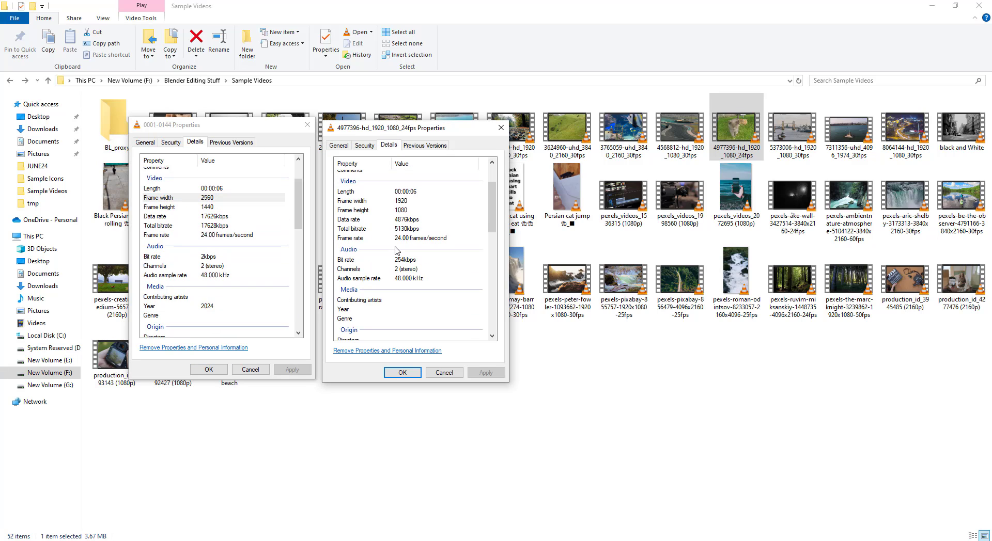
click(410, 211)
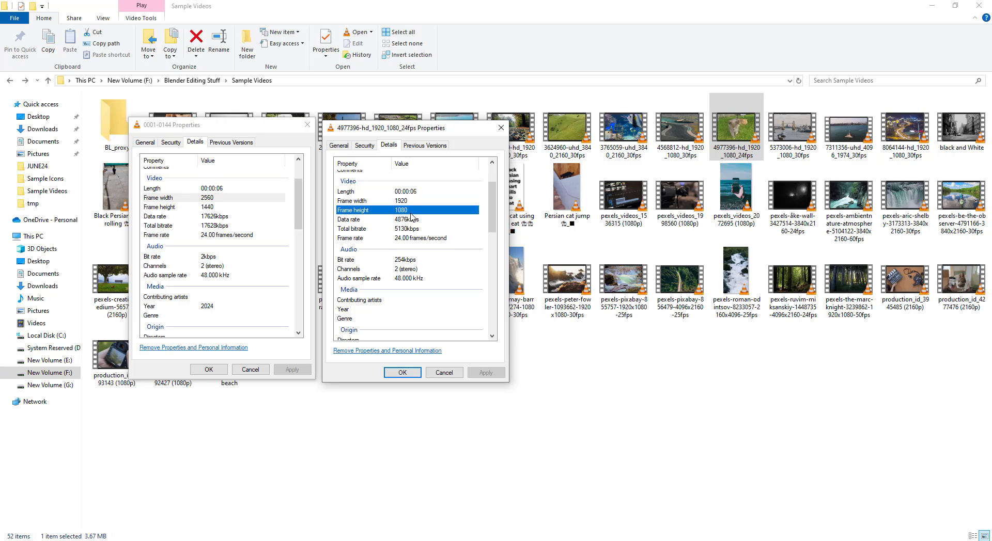
click(417, 202)
click(424, 200)
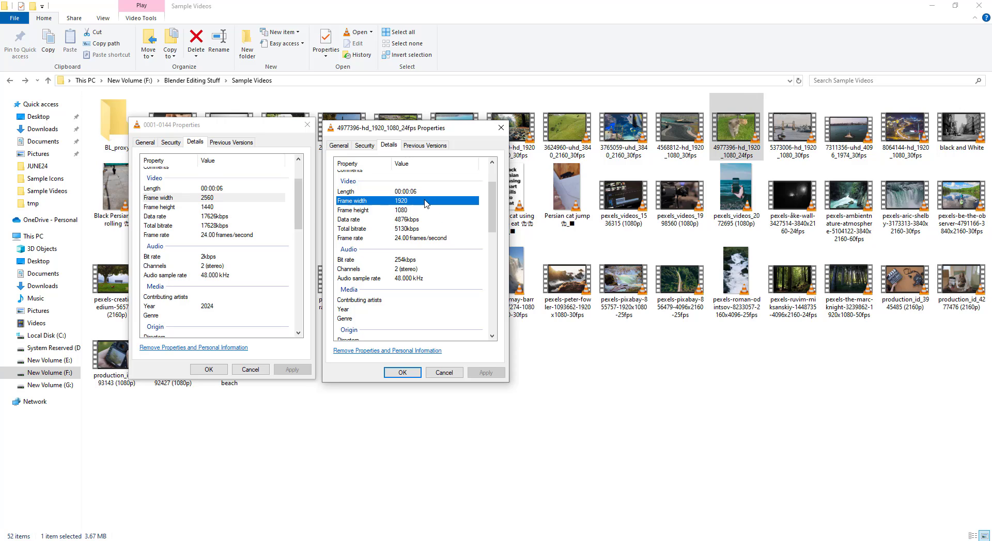
click(424, 212)
click(231, 199)
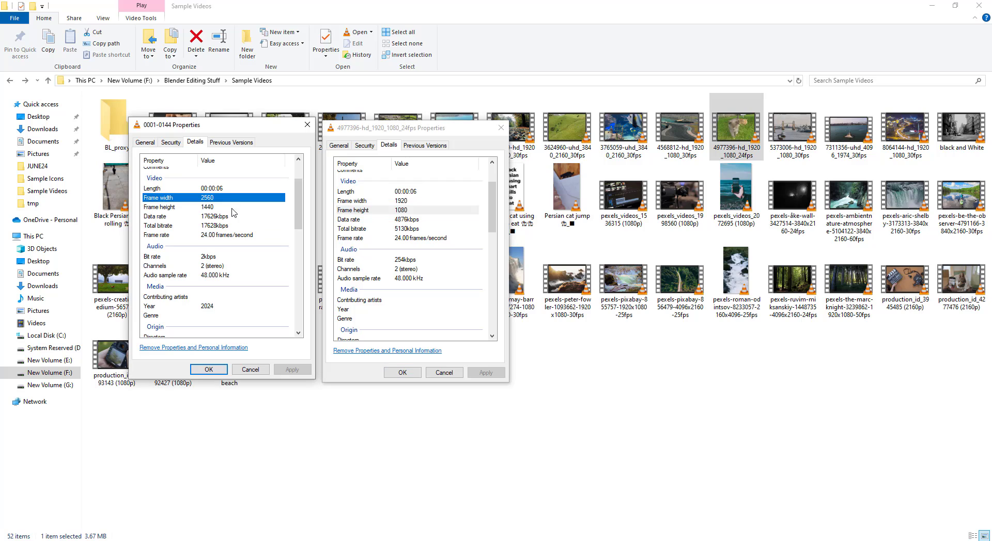
click(231, 209)
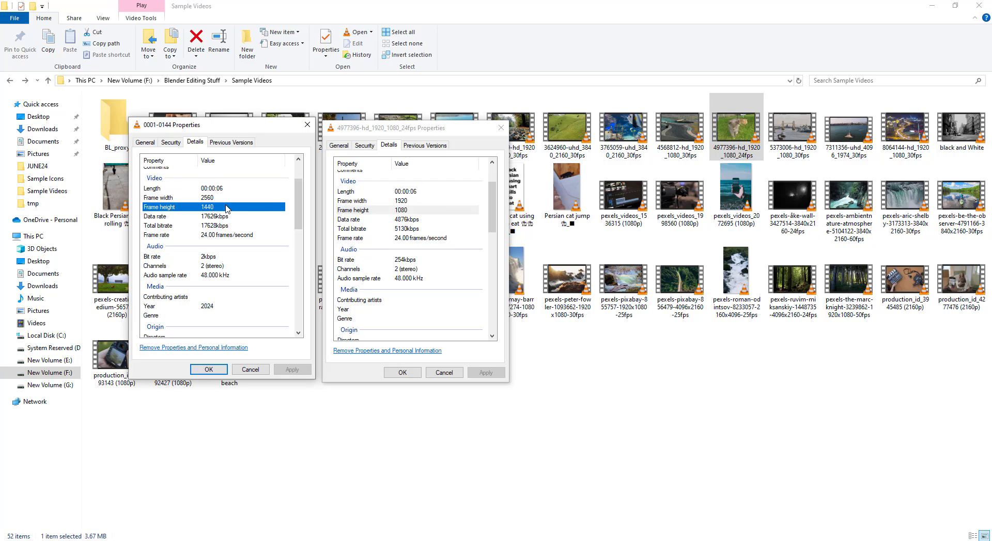